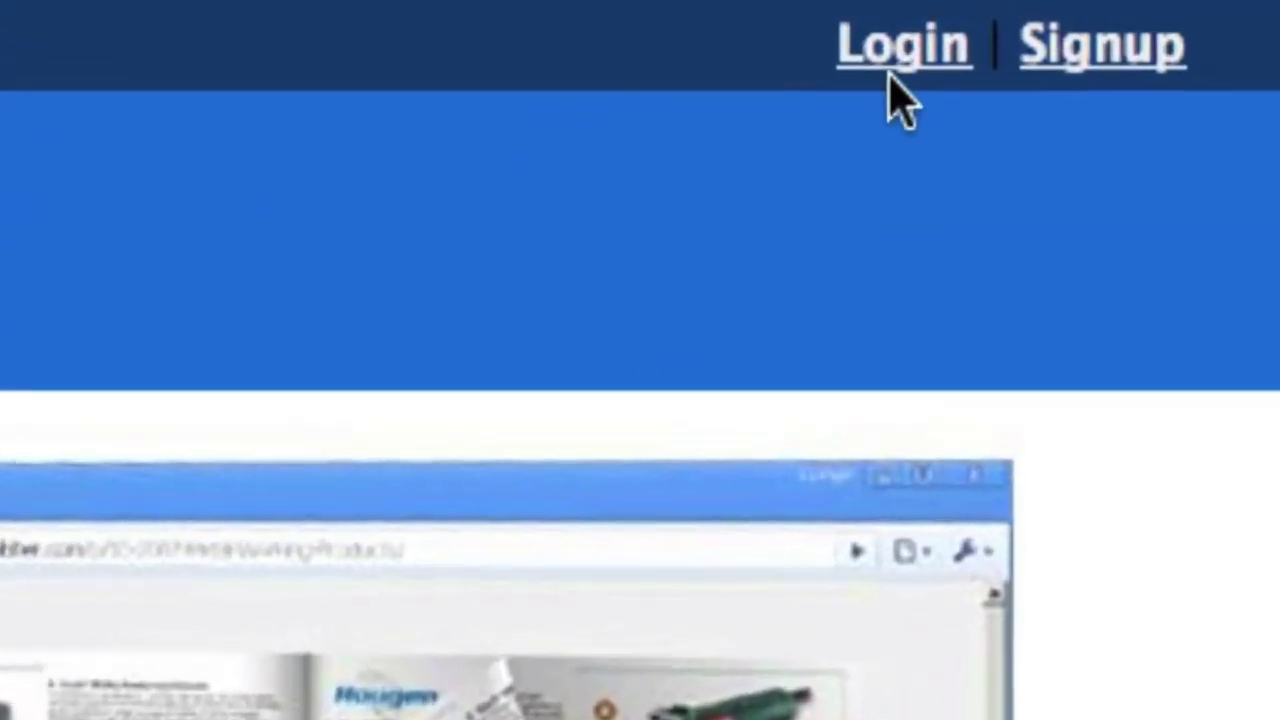
# Open the Youblisher login page and begin entering the account e-mail.
pyautogui.click(893, 62)
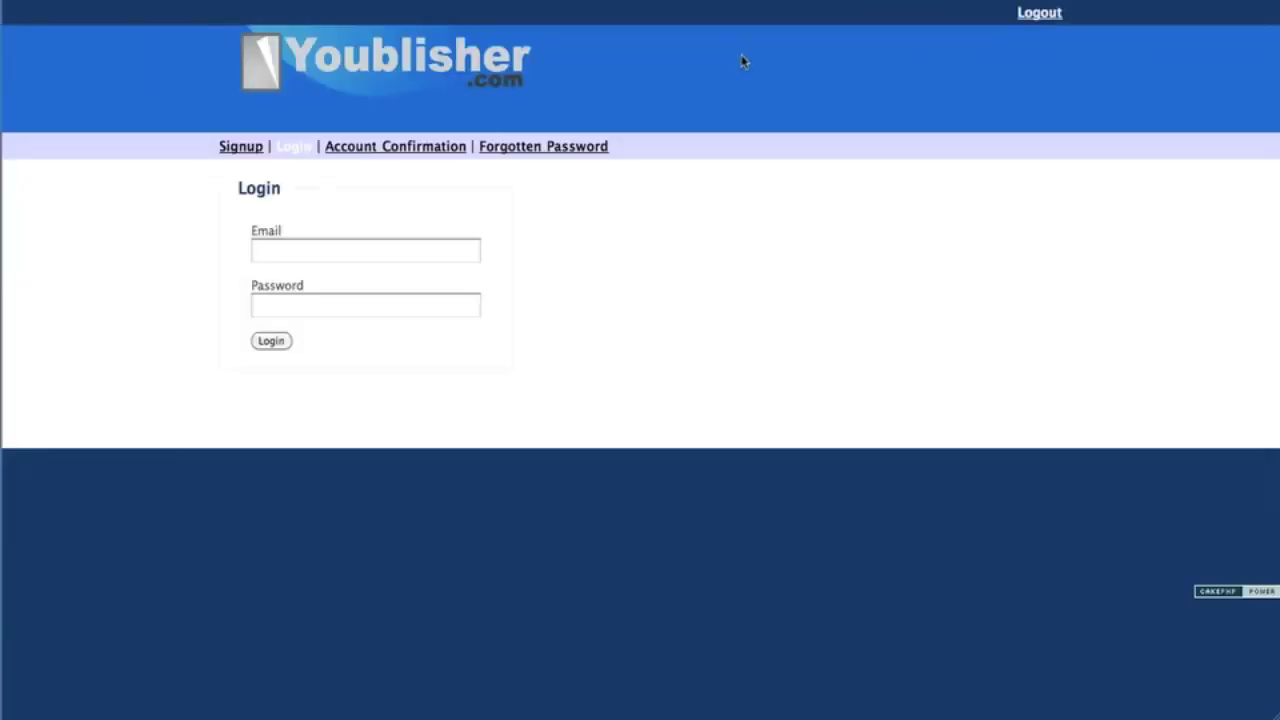
pyautogui.click(462, 258)
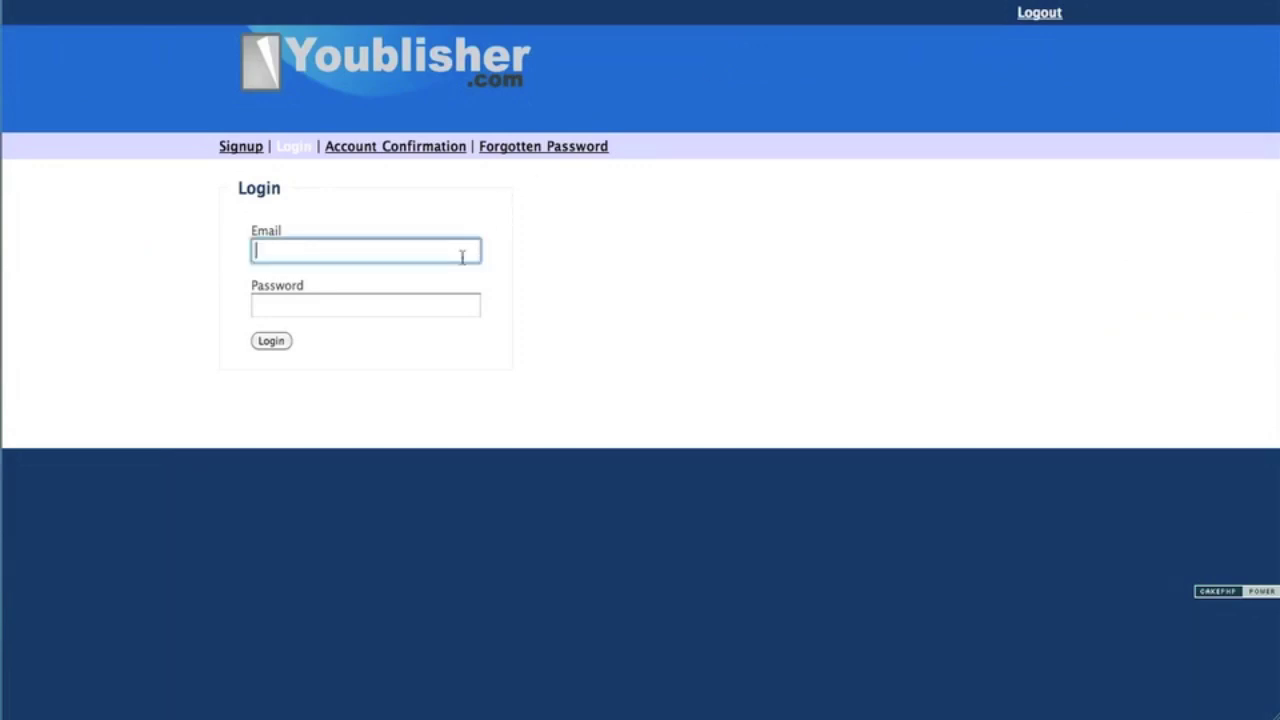
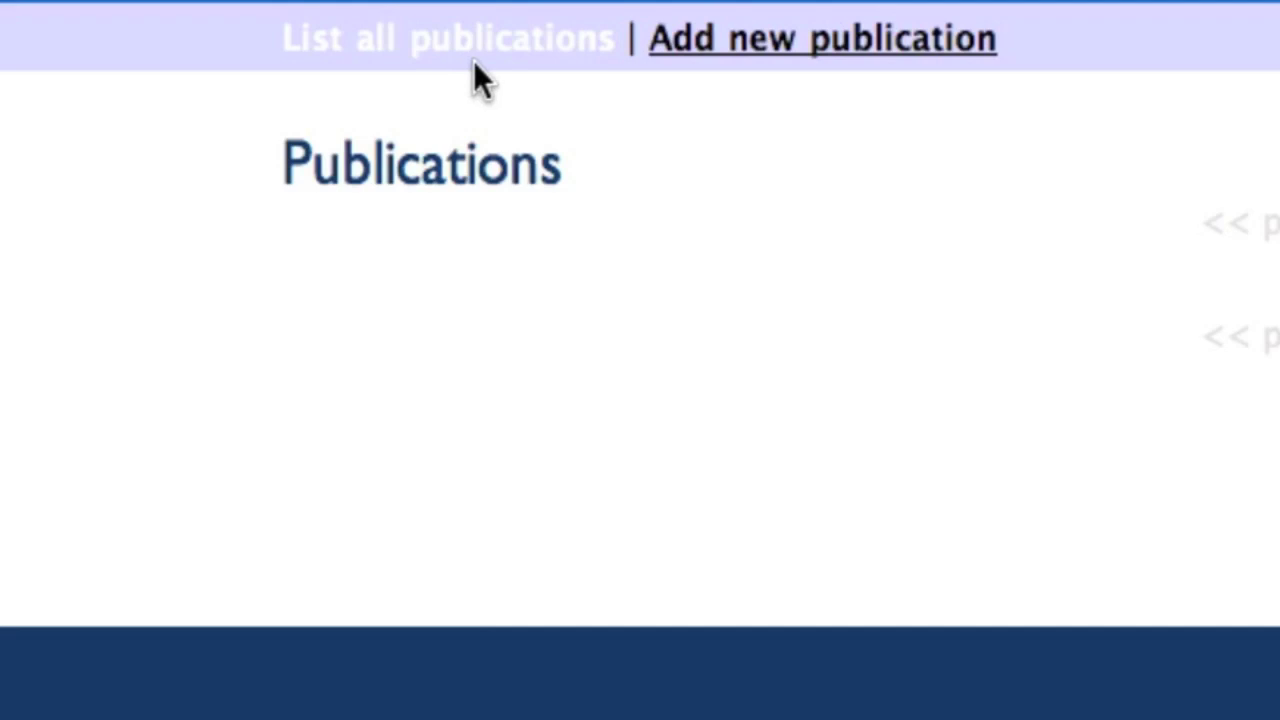
# Choose SmartNotebook2009.pdf from the Desktop as a new publication and upload it.
pyautogui.click(762, 42)
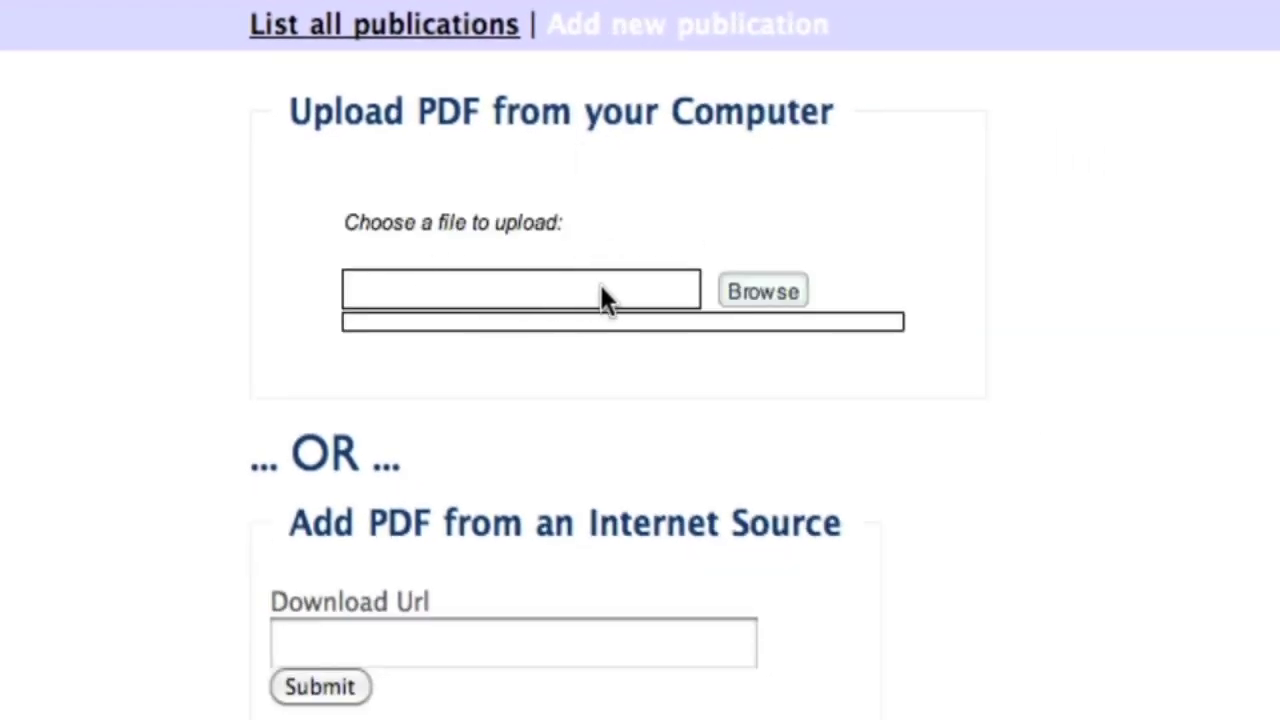
pyautogui.click(731, 292)
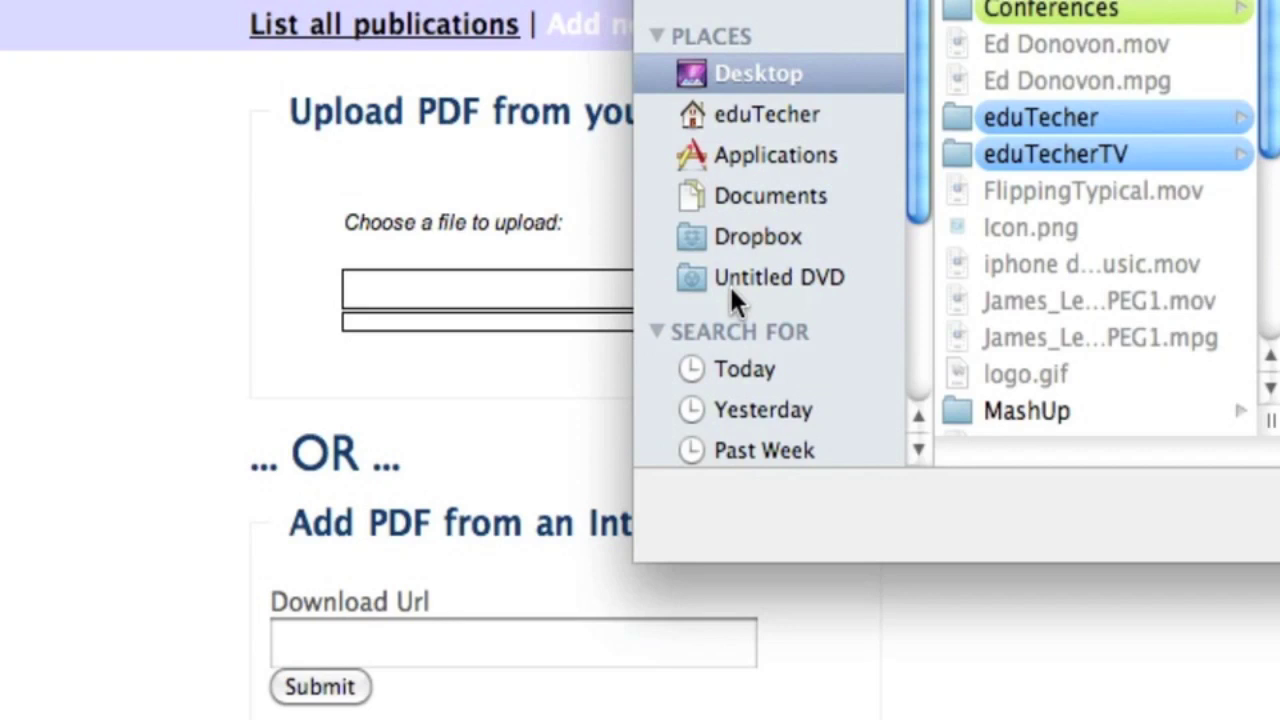
pyautogui.scroll(-5, 1080, 160)
pyautogui.click(1080, 136)
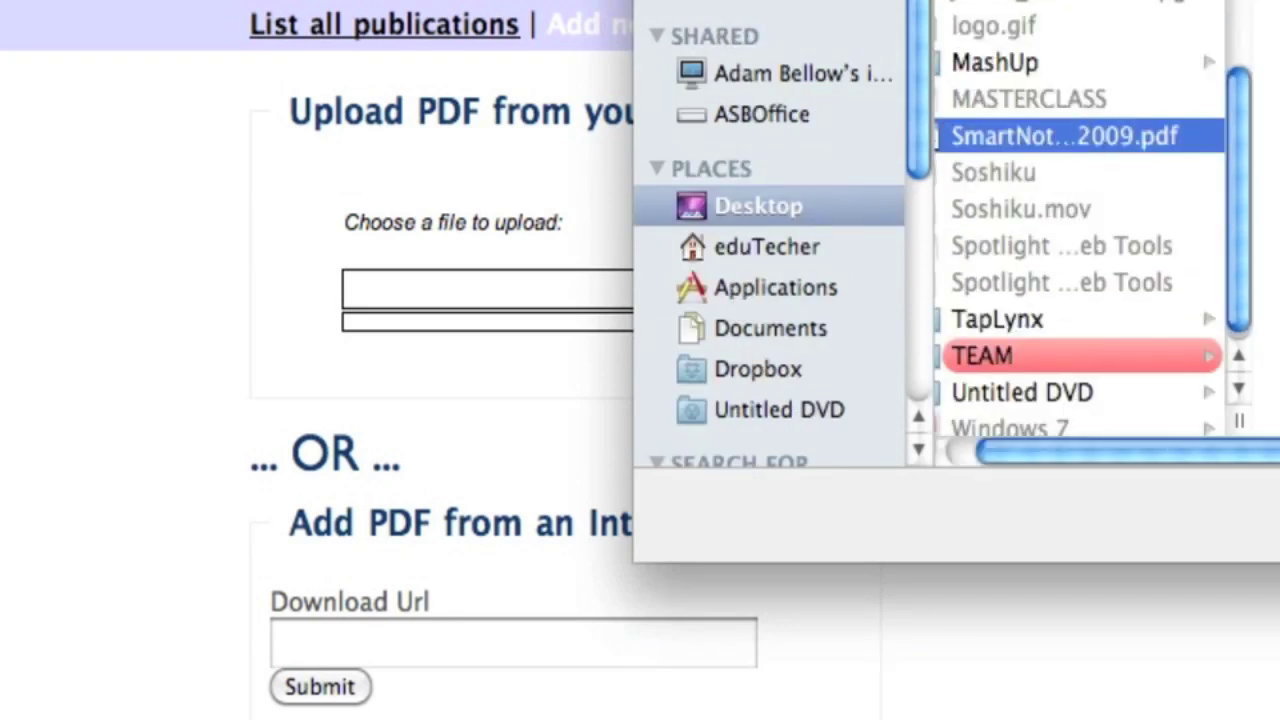
pyautogui.press('Return')
pyautogui.click(872, 292)
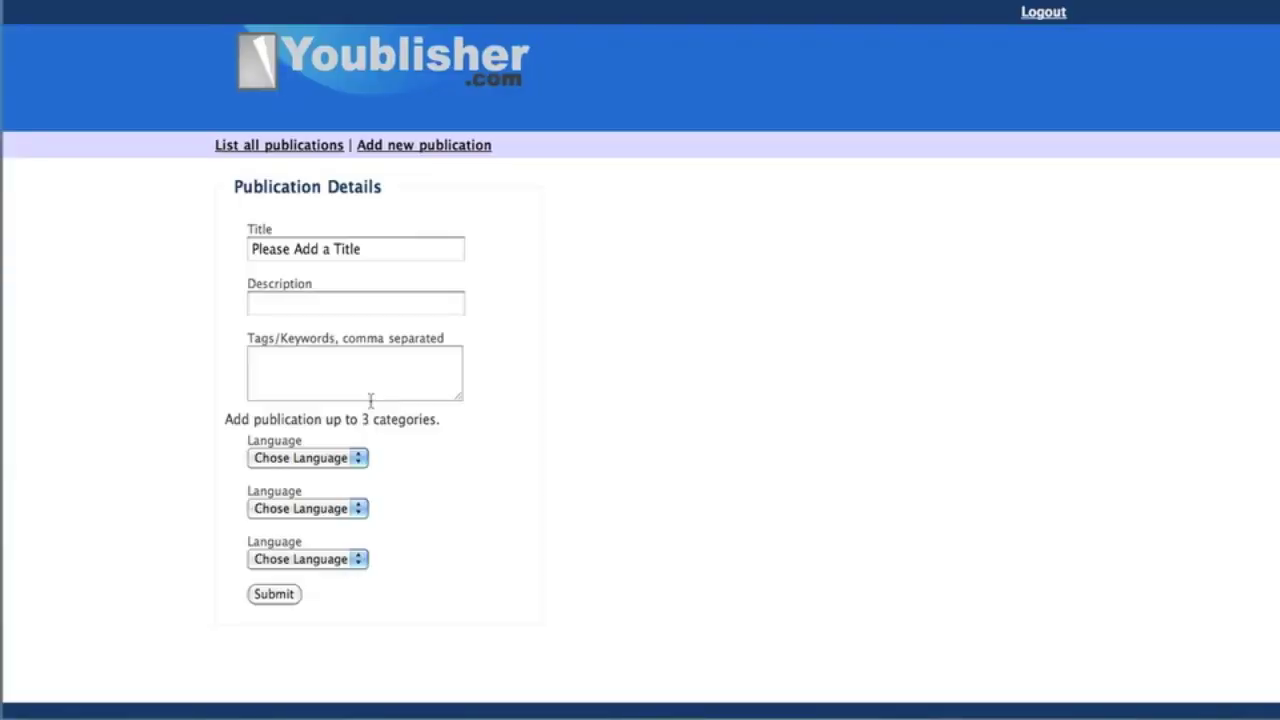
# Enter title 'SmartBoard Manual', description 'Manual for SmartBoard' and tag 'smartboard'.
pyautogui.moveTo(363, 237); pyautogui.dragTo(174, 234)
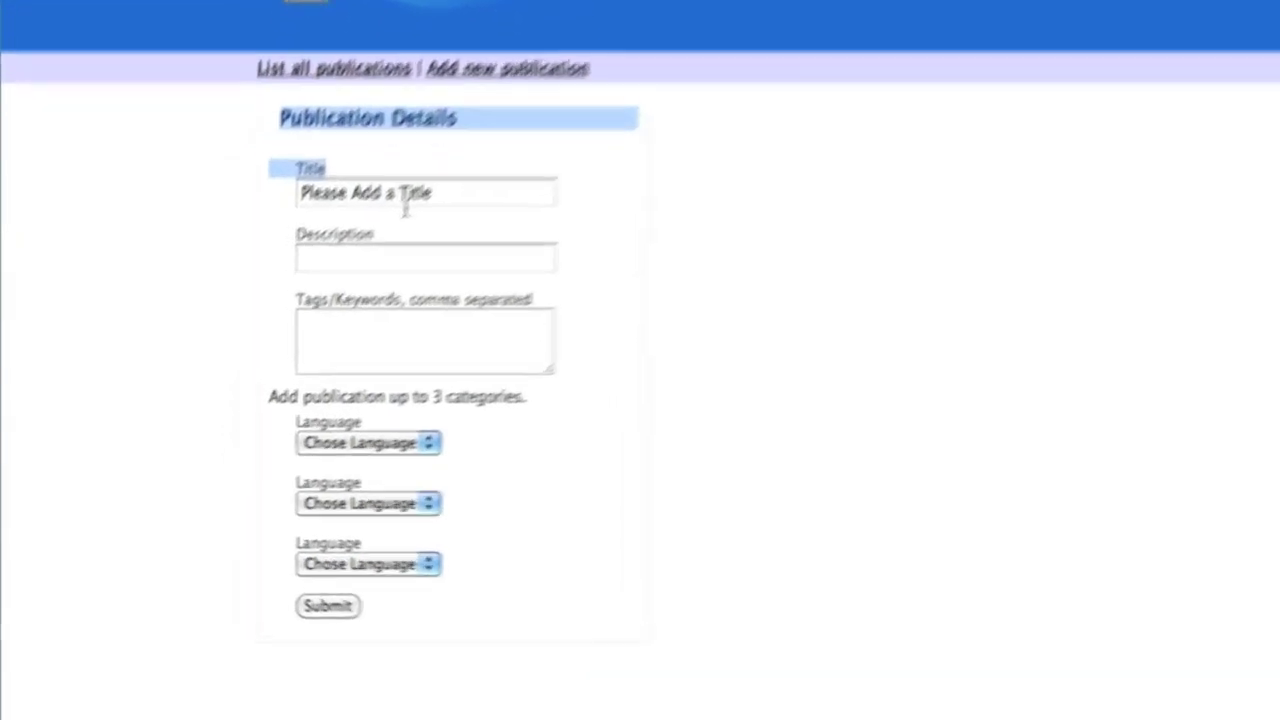
pyautogui.tripleClick(405, 200)
pyautogui.write('SmartBoa')
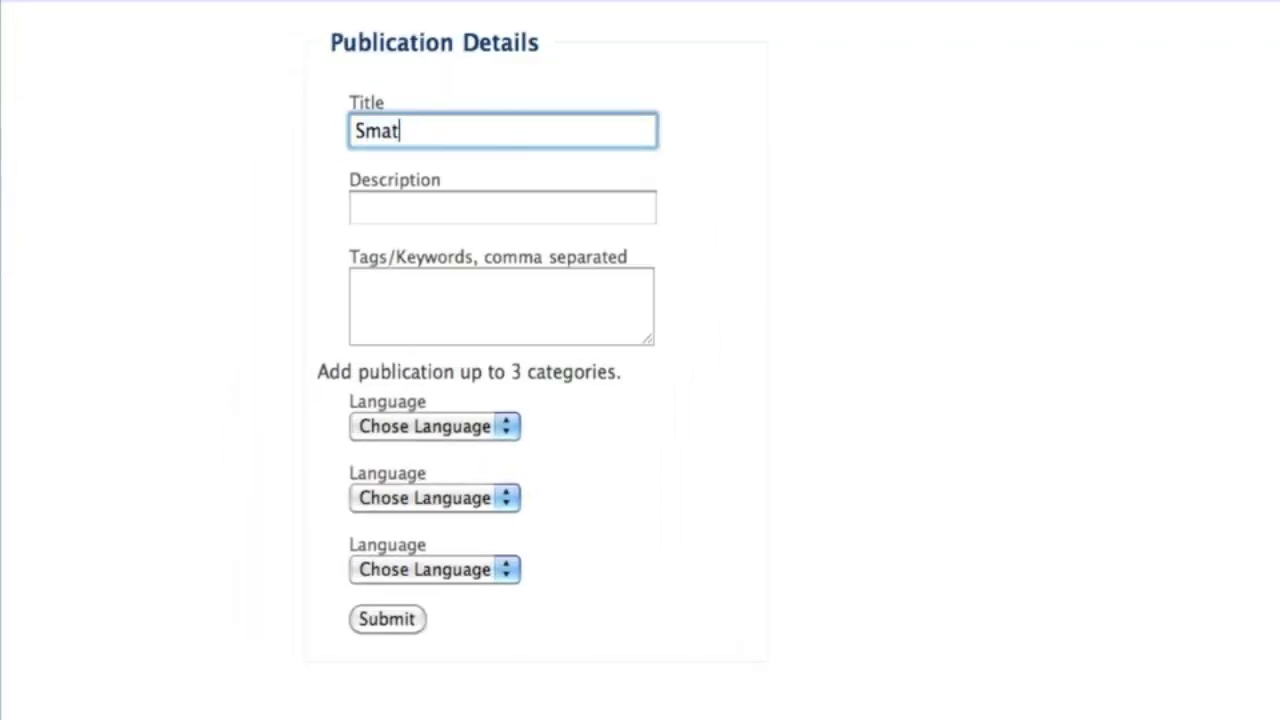
pyautogui.write('r')
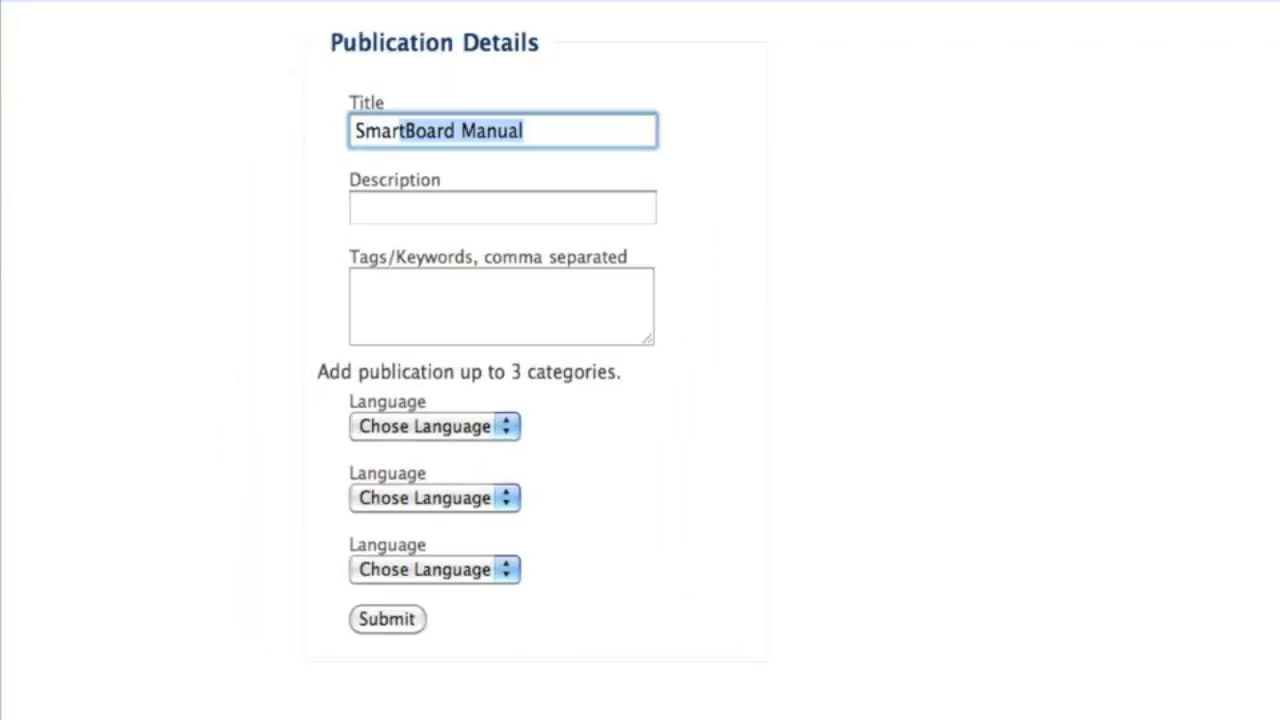
pyautogui.press('Right')
pyautogui.press('Tab')
pyautogui.write('S')
pyautogui.press('BackSpace')
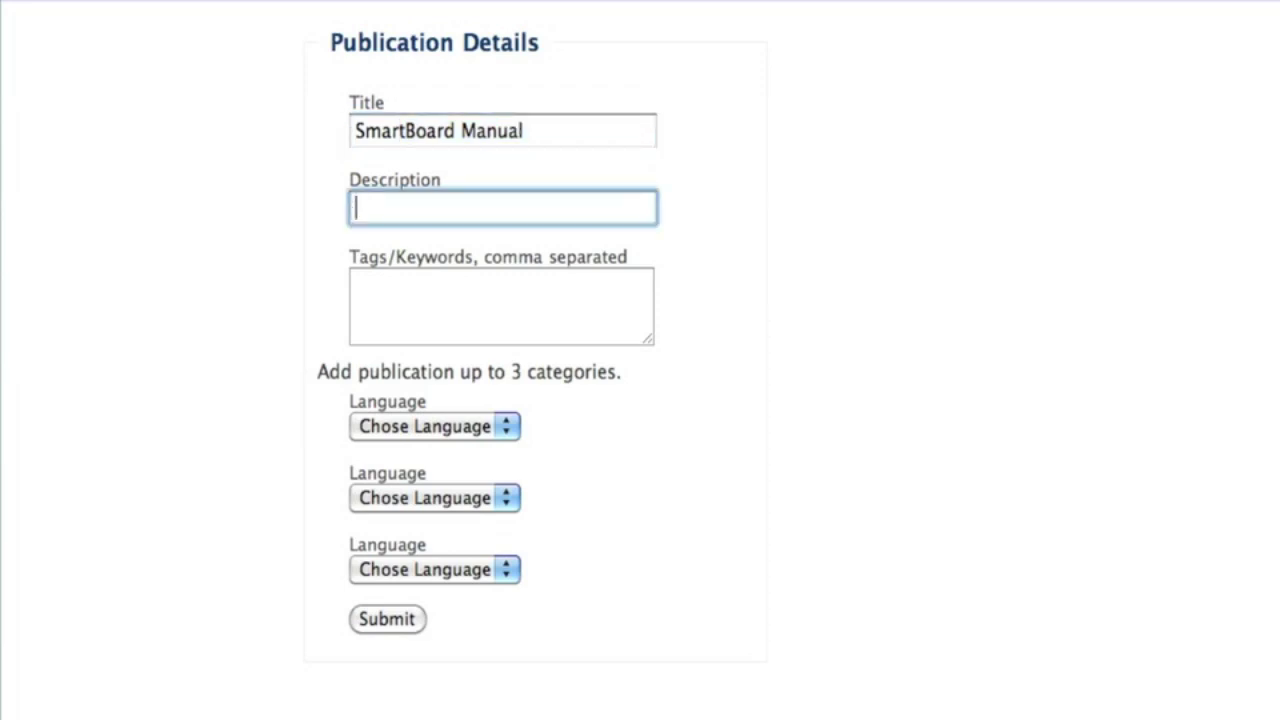
pyautogui.write('Man')
pyautogui.press('Tab')
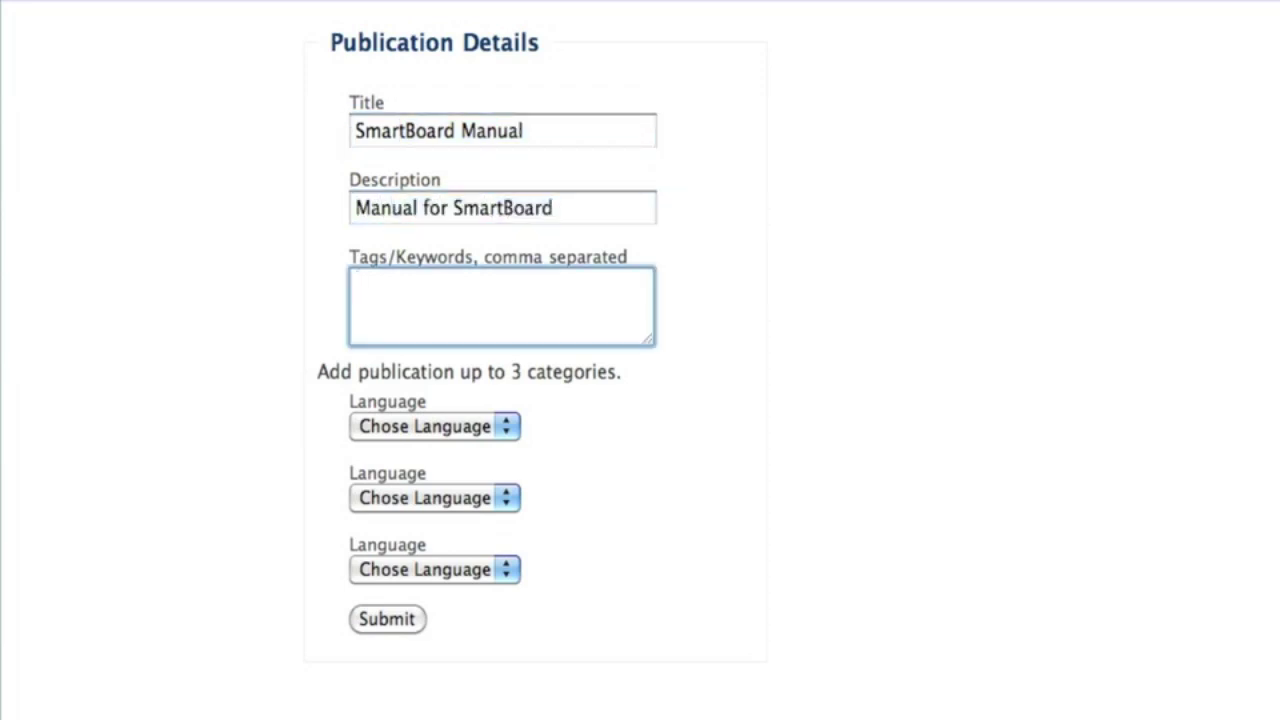
pyautogui.write('smartboard')
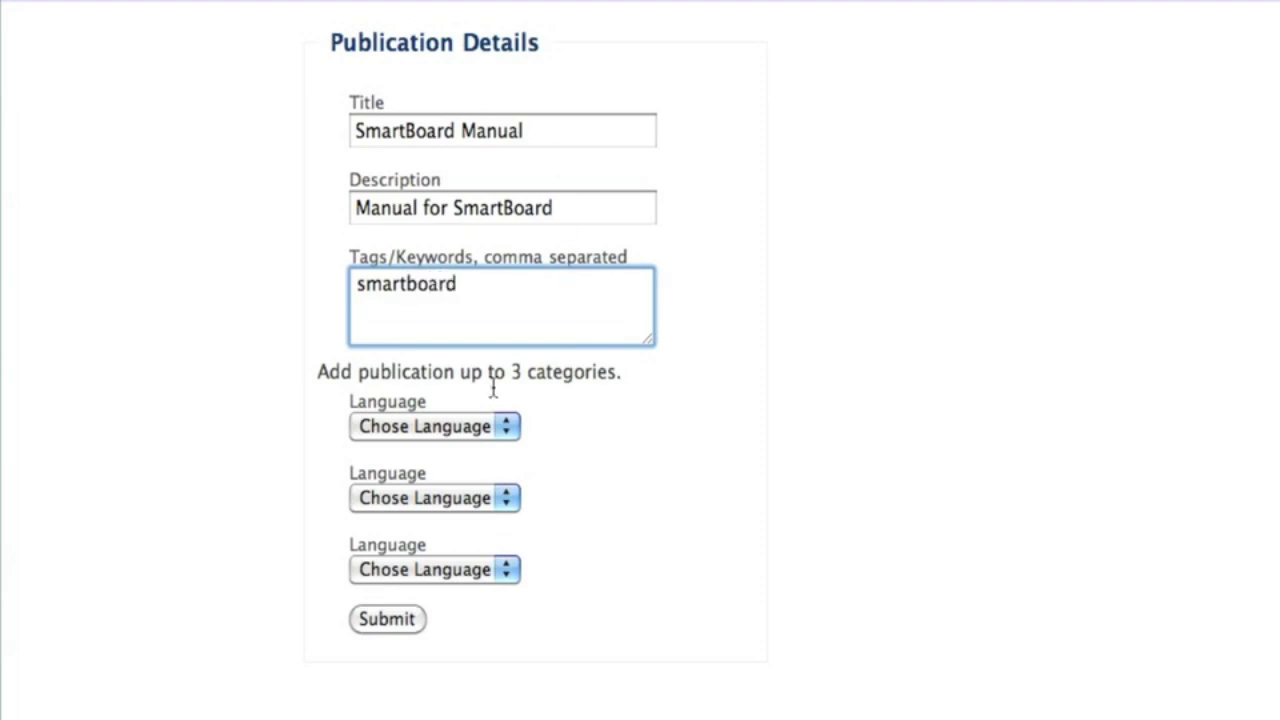
# Set language English, type Manuals, category User Guides, and submit the details.
pyautogui.click(480, 428)
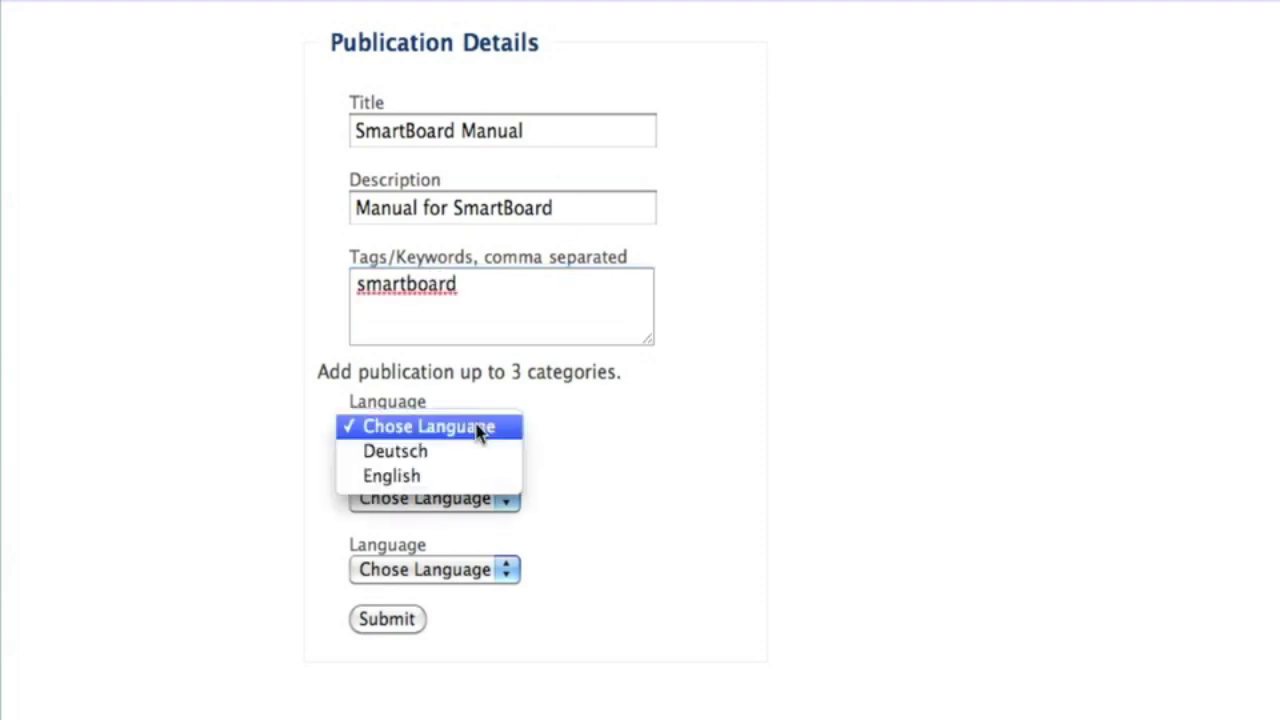
pyautogui.click(471, 477)
pyautogui.click(628, 430)
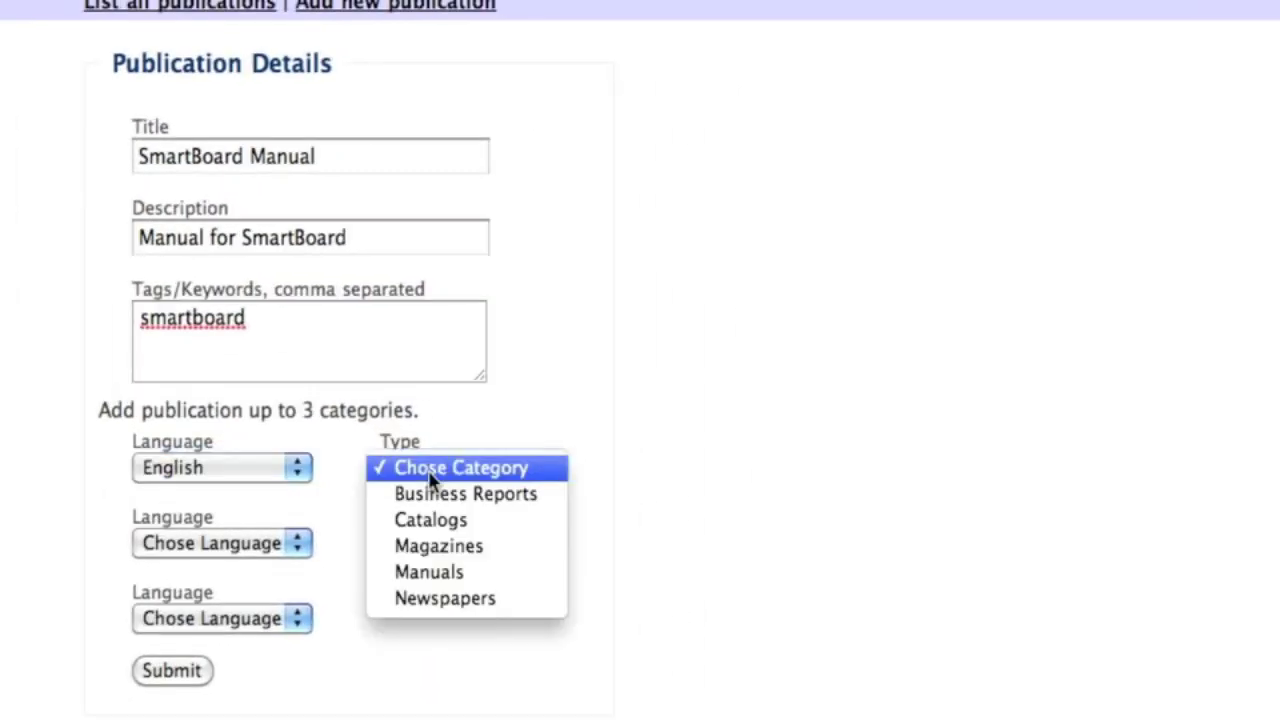
pyautogui.click(441, 576)
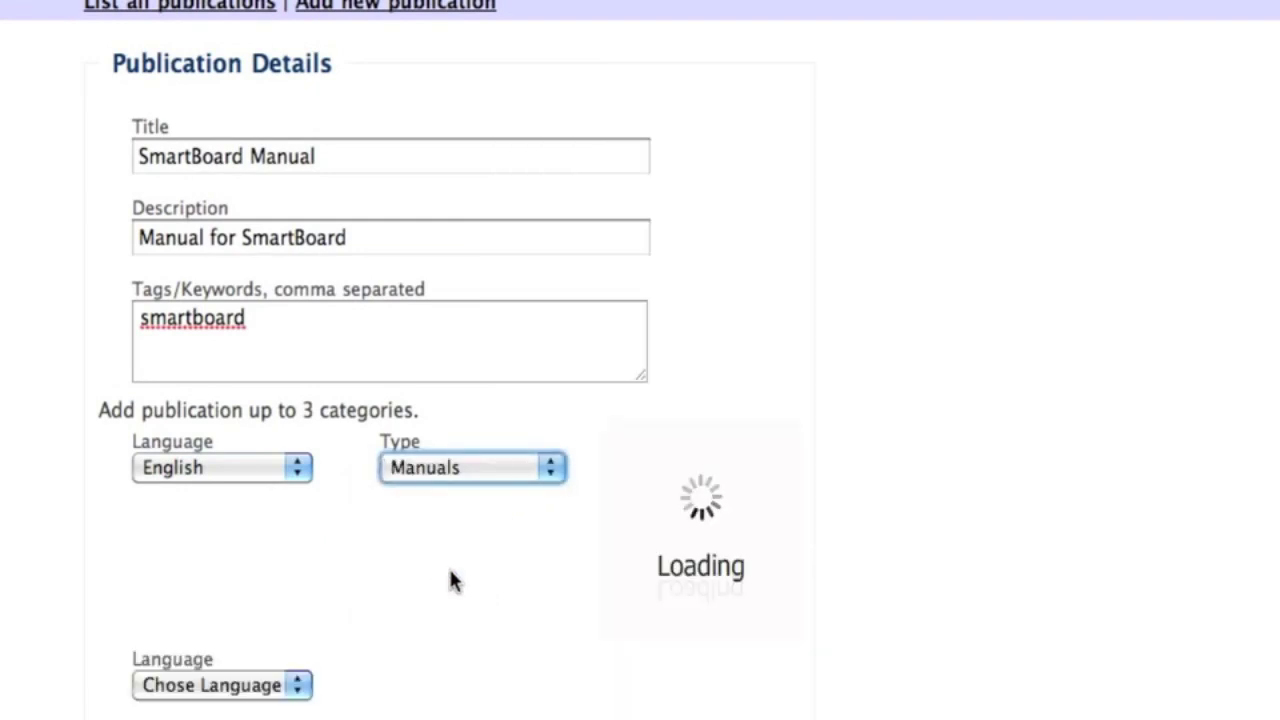
pyautogui.click(661, 478)
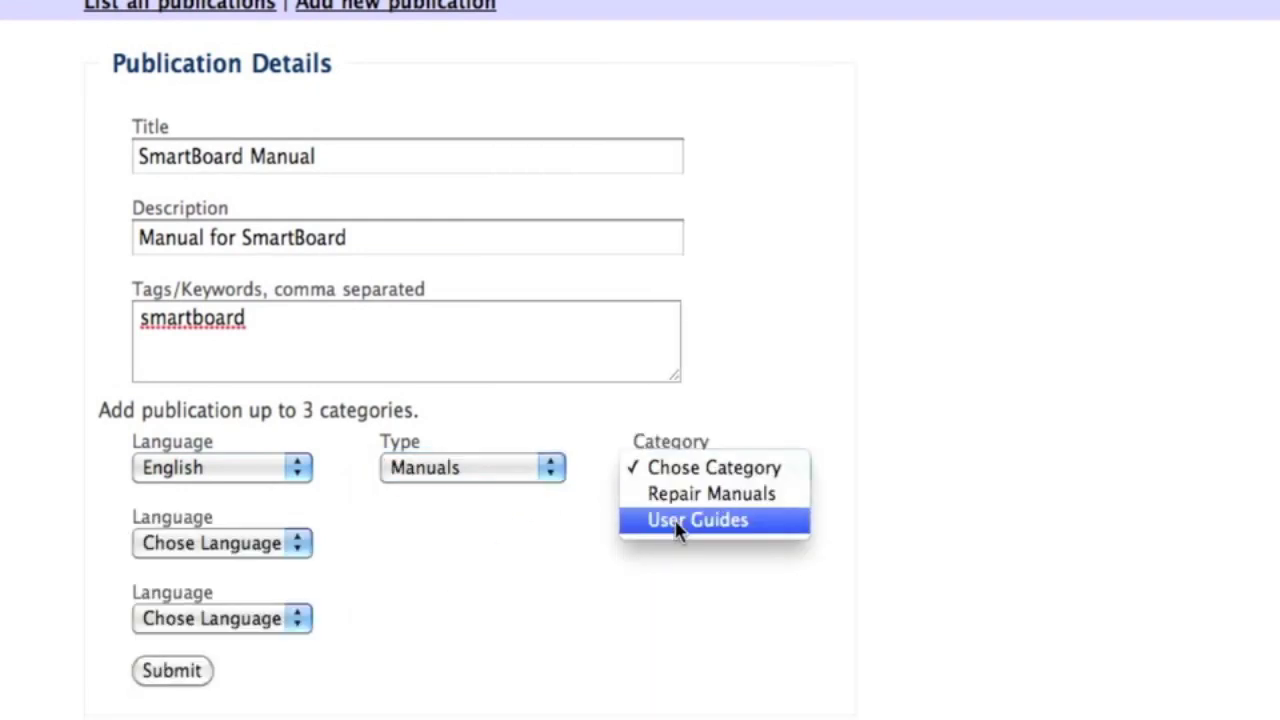
pyautogui.click(676, 522)
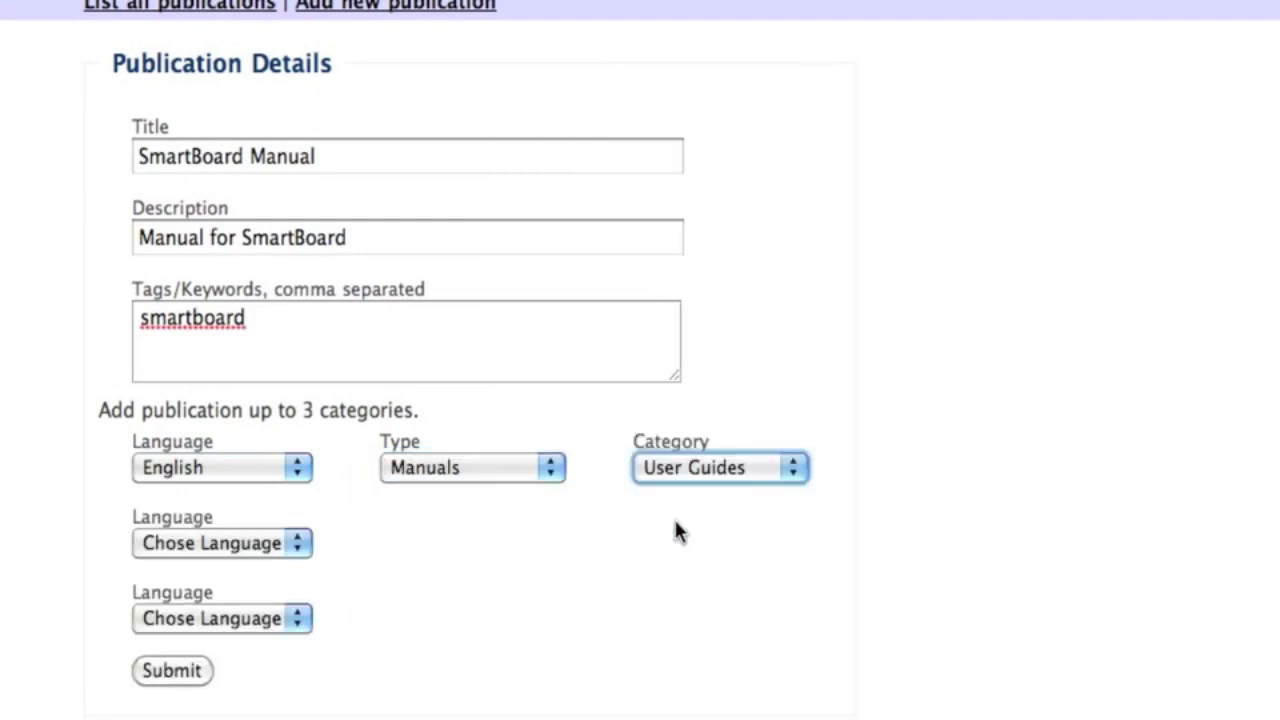
pyautogui.click(193, 674)
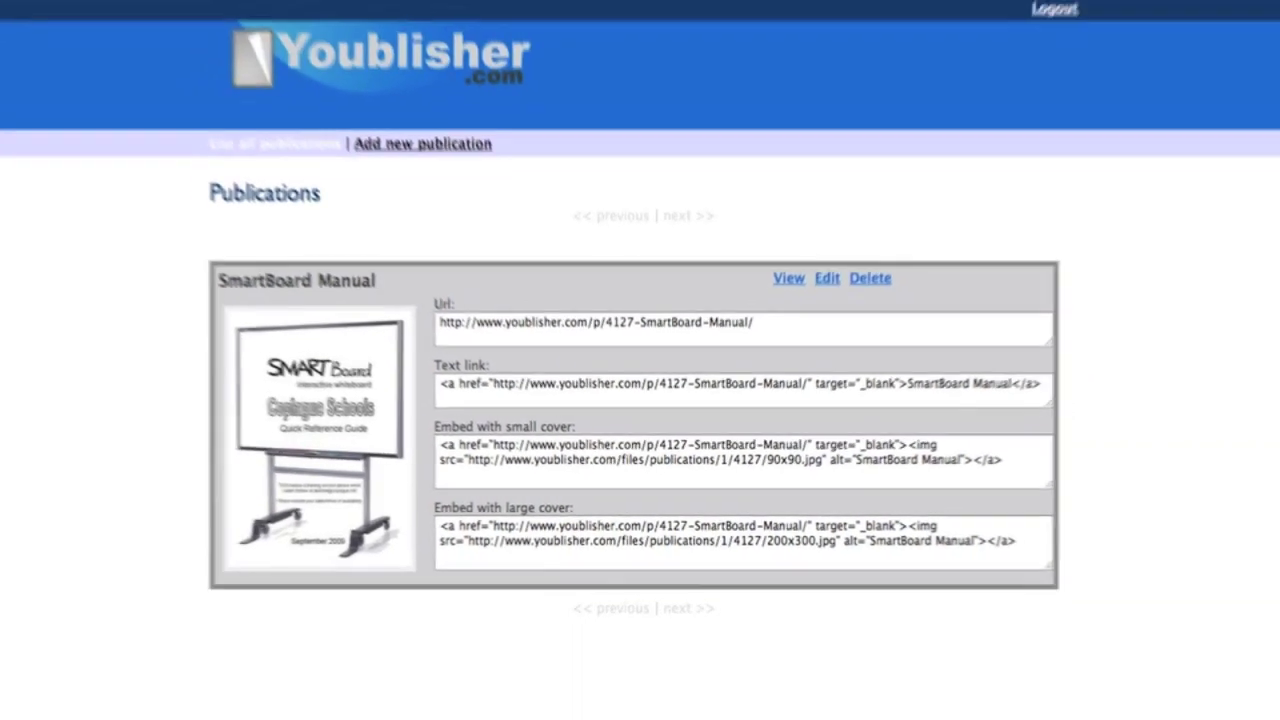
# View SmartBoard Manual as a flipbook and page forward to the Side Tabs spread, pages 8–9.
pyautogui.click(253, 572)
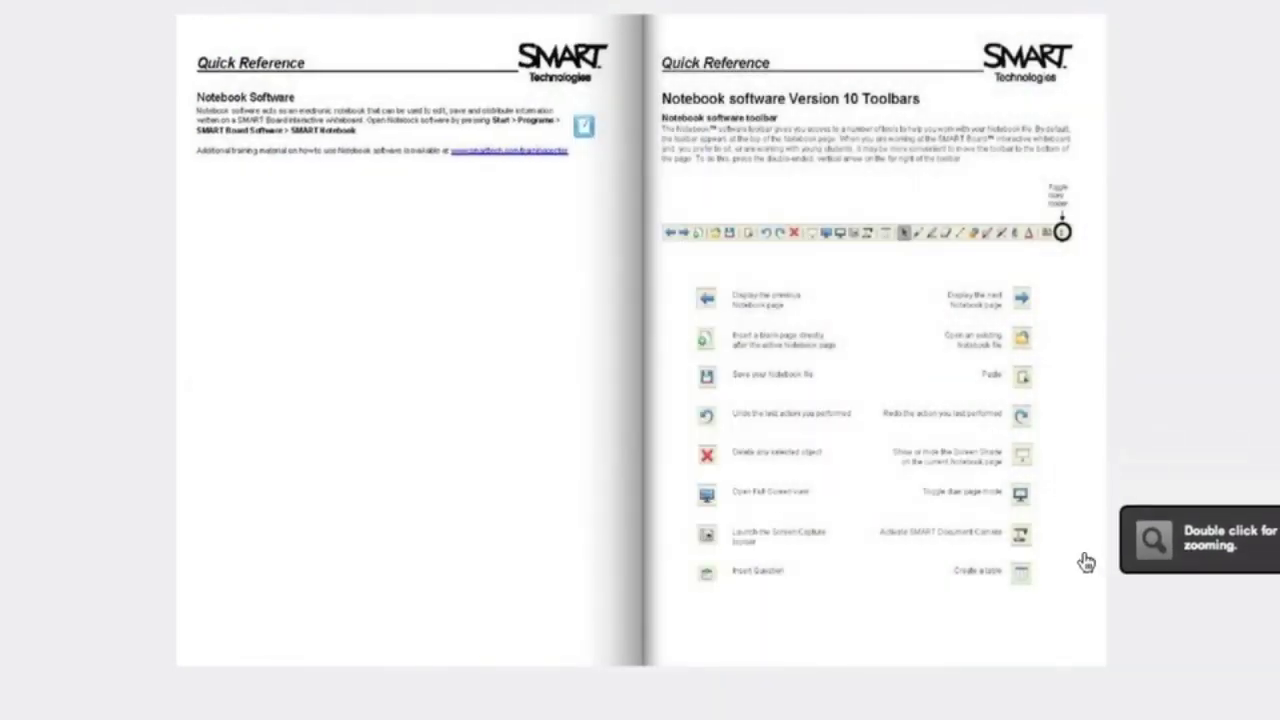
pyautogui.moveTo(997, 556); pyautogui.dragTo(414, 520)
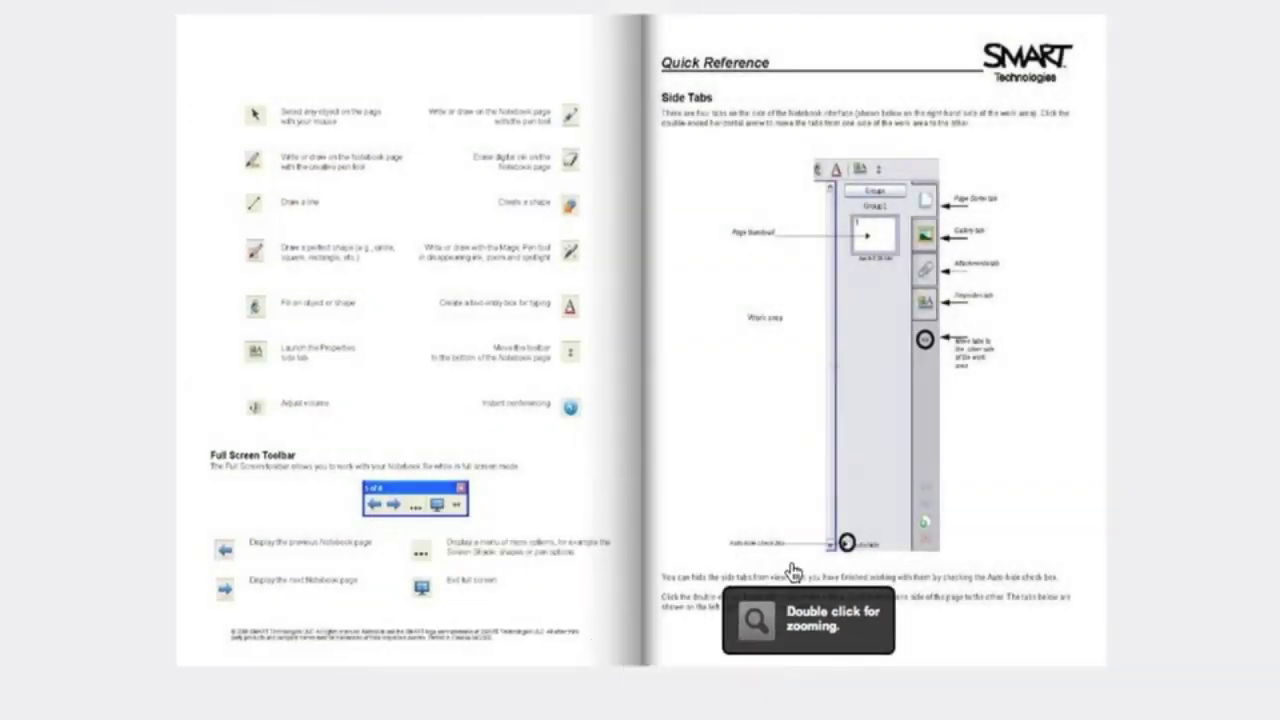
pyautogui.doubleClick(790, 470)
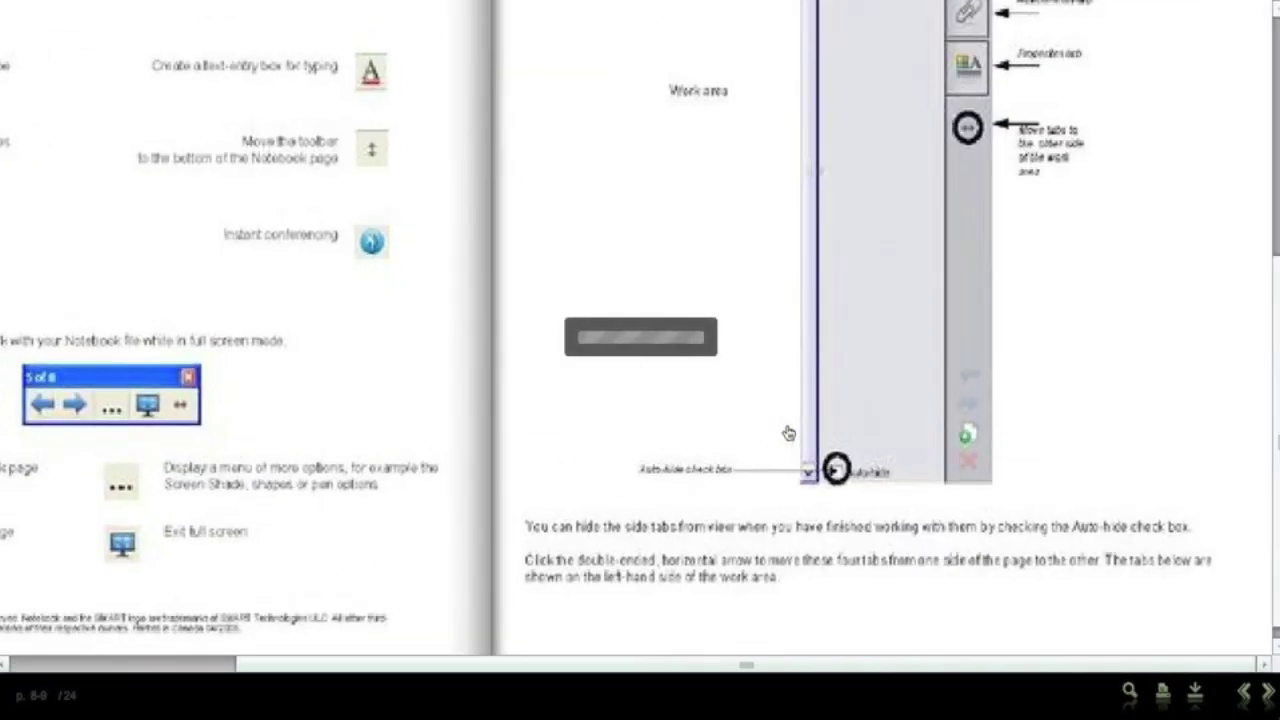
# Inspect the zoomed Side Tabs page, zoom out, and turn to The Floating Tools spread.
pyautogui.scroll(5, 788, 432)
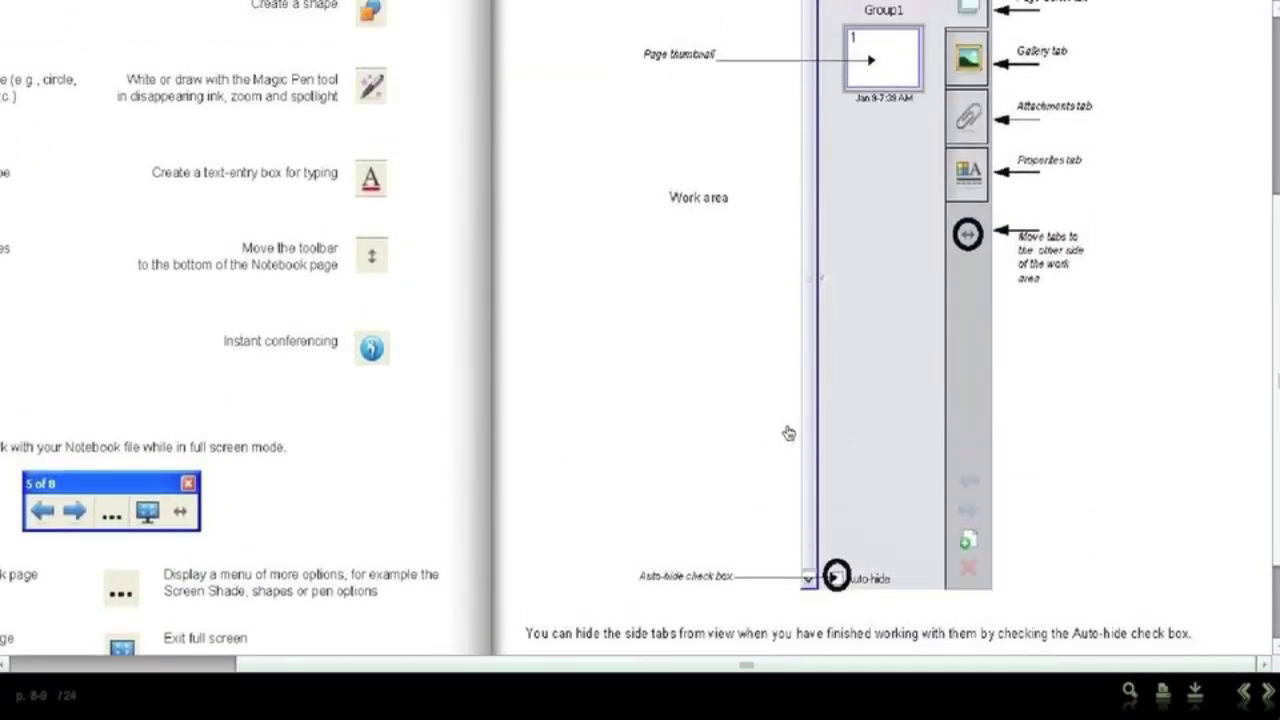
pyautogui.scroll(-5, 788, 432)
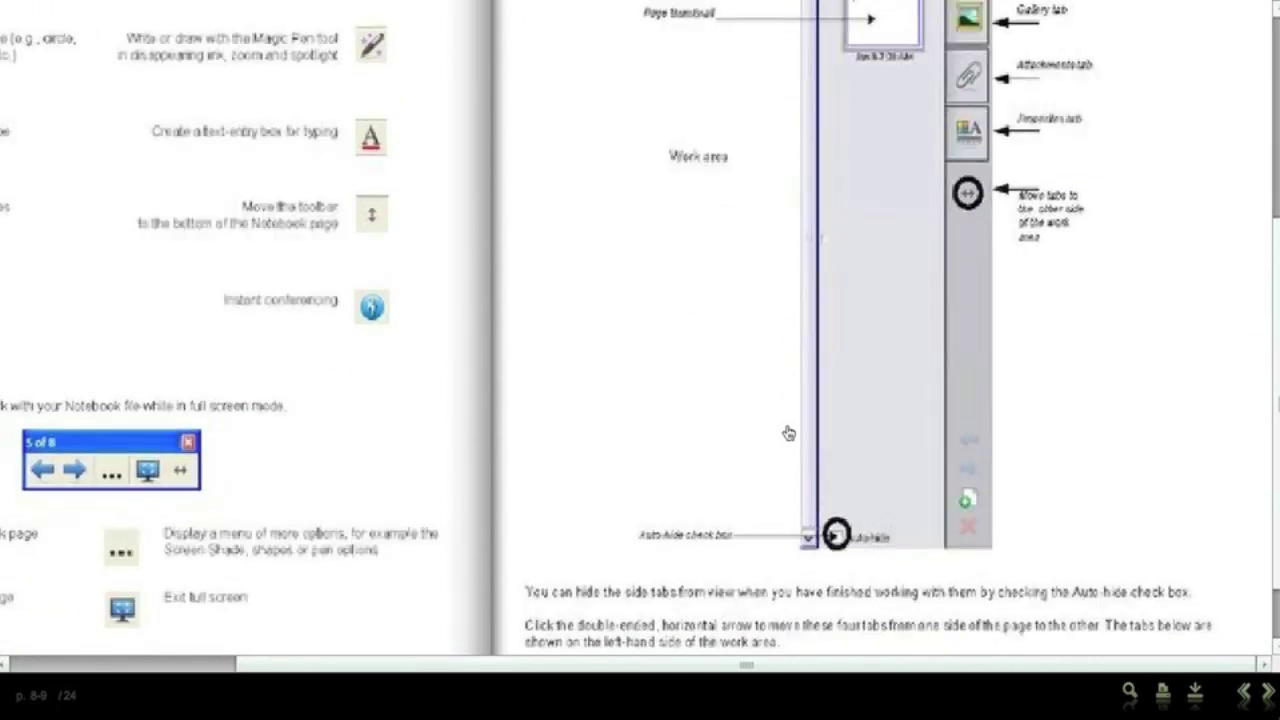
pyautogui.click(788, 432)
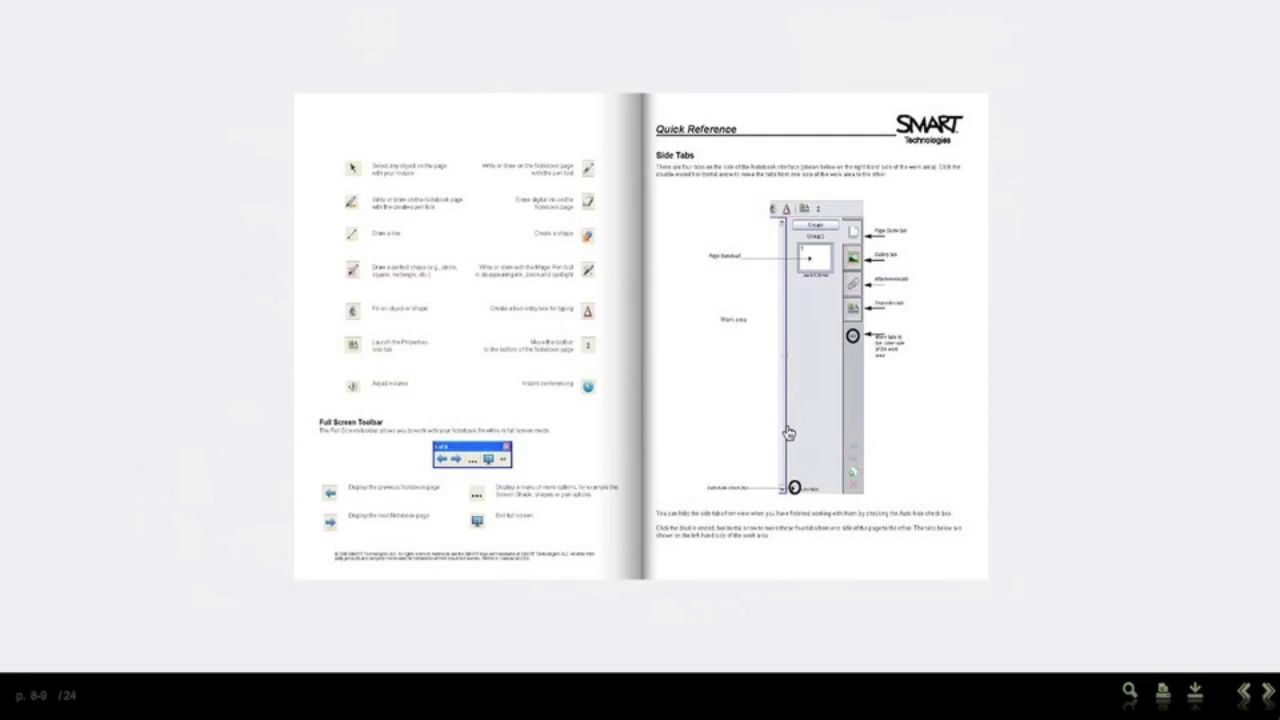
pyautogui.click(955, 564)
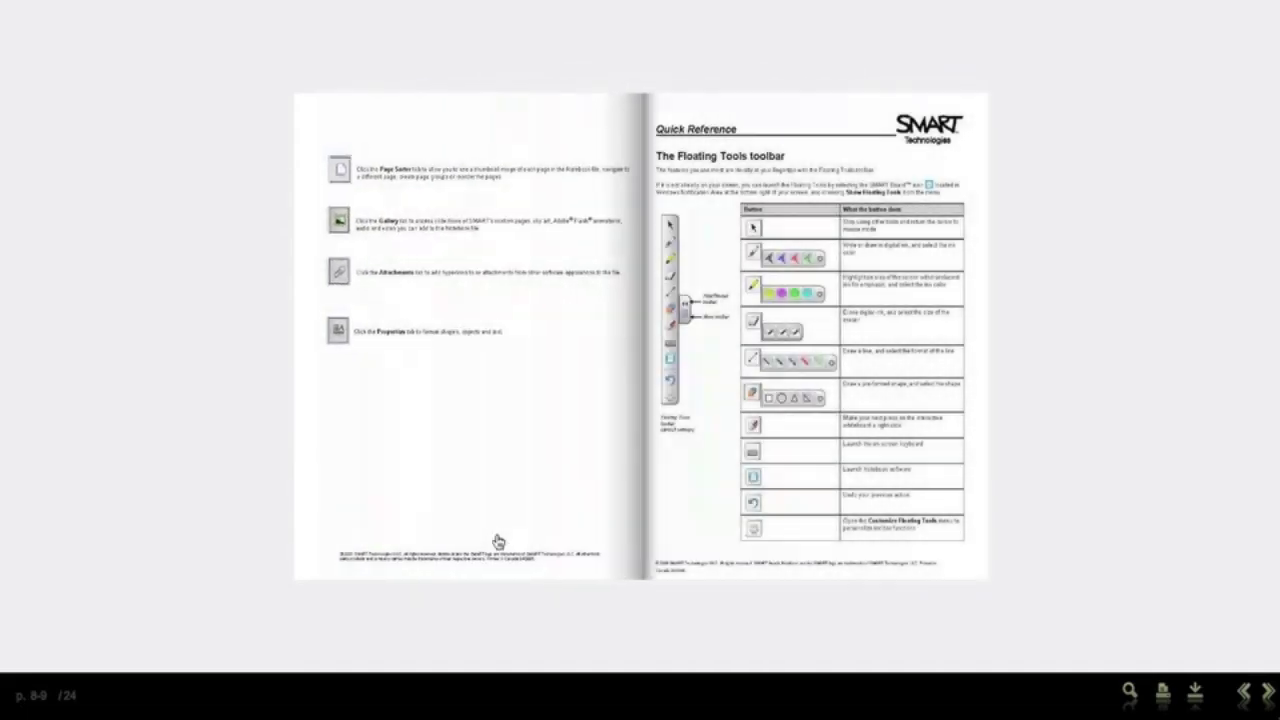